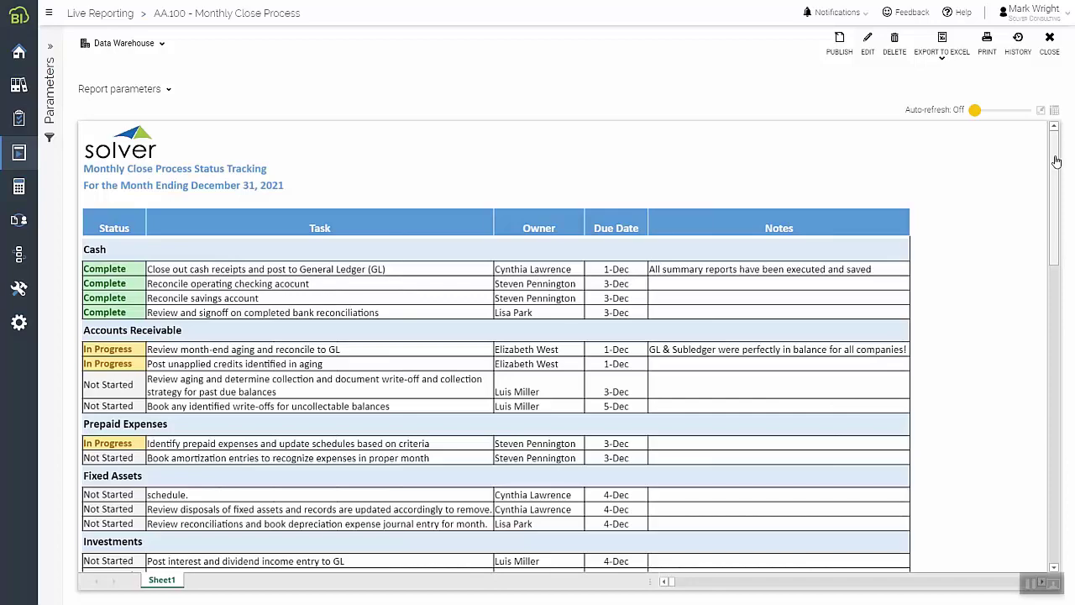
- Scroll down the Monthly Close Process report to review its tasks
{"action": "left_click_drag", "start_coordinate": [1057, 160], "coordinate": [1054, 337]}
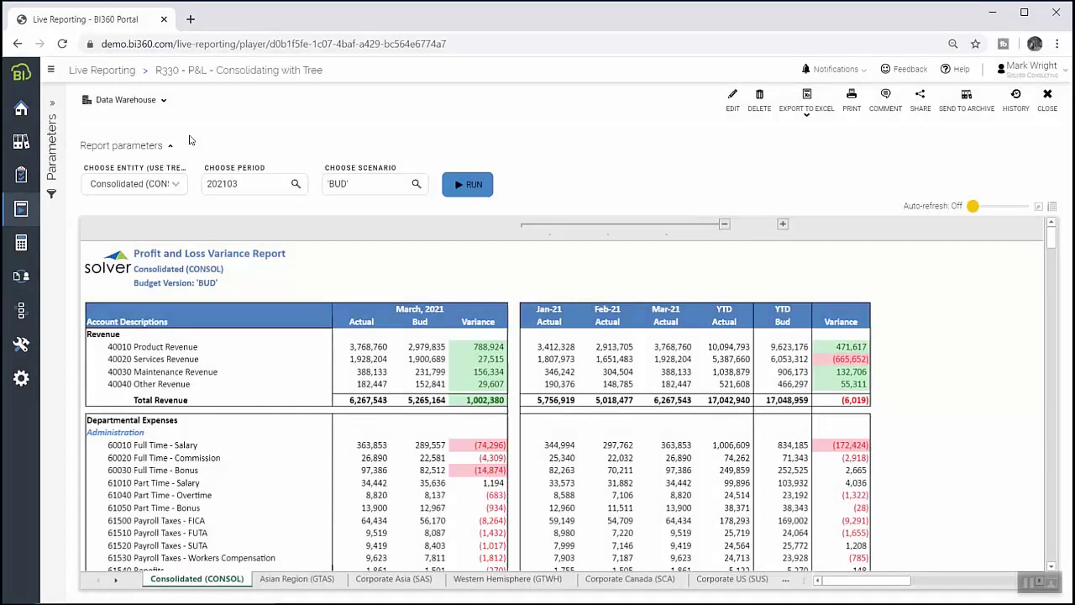
- Show the Geography entity tree behind the report: Consolidated over Asian Region, Corporate Asia, Western Hemisphere
{"action": "left_click", "coordinate": [173, 189]}
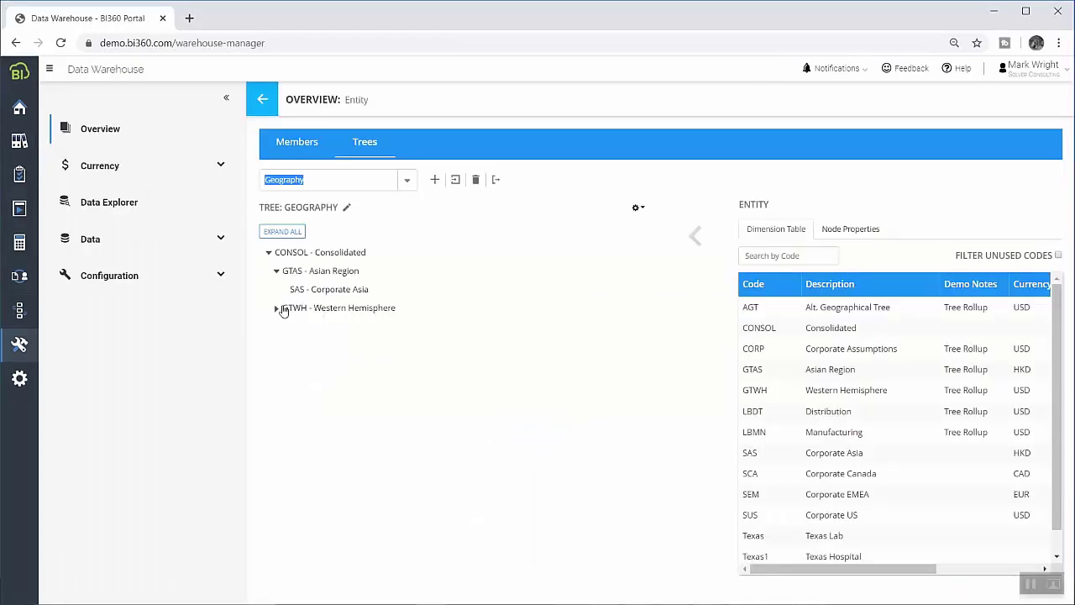
- Add SEM Corporate EMEA as a child of GTAS - Asian Region in the Geography tree
{"action": "left_click", "coordinate": [283, 308]}
{"action": "left_click", "coordinate": [307, 277]}
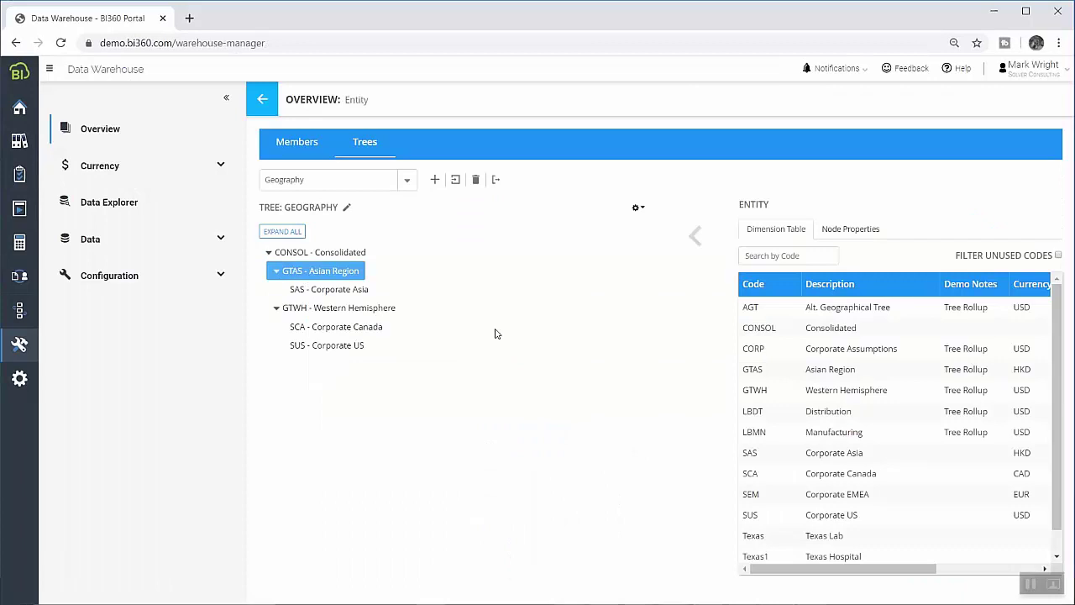
{"action": "left_click", "coordinate": [811, 494]}
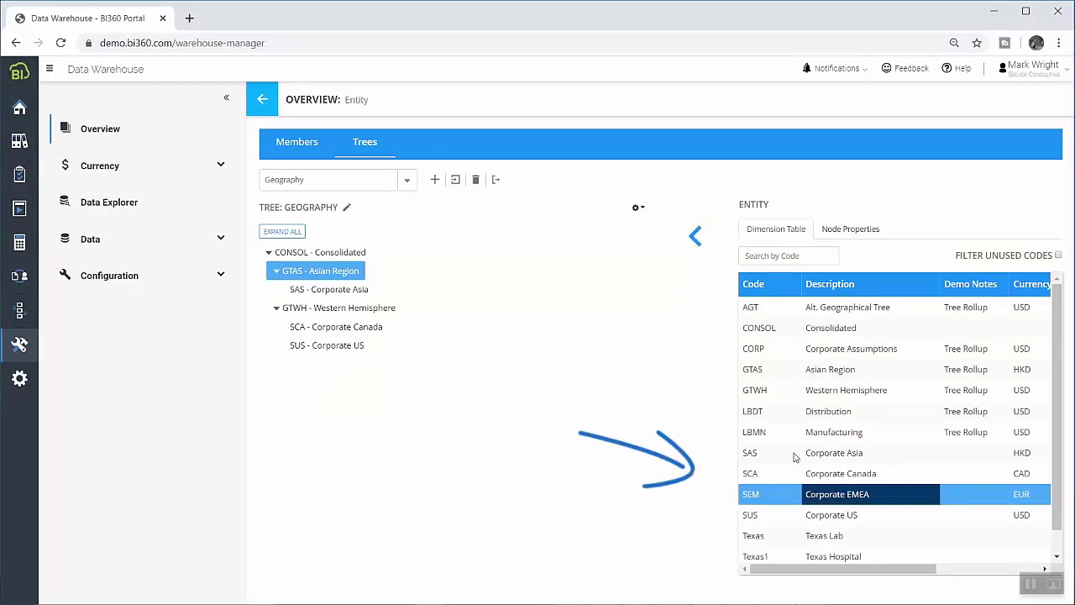
{"action": "left_click", "coordinate": [691, 234]}
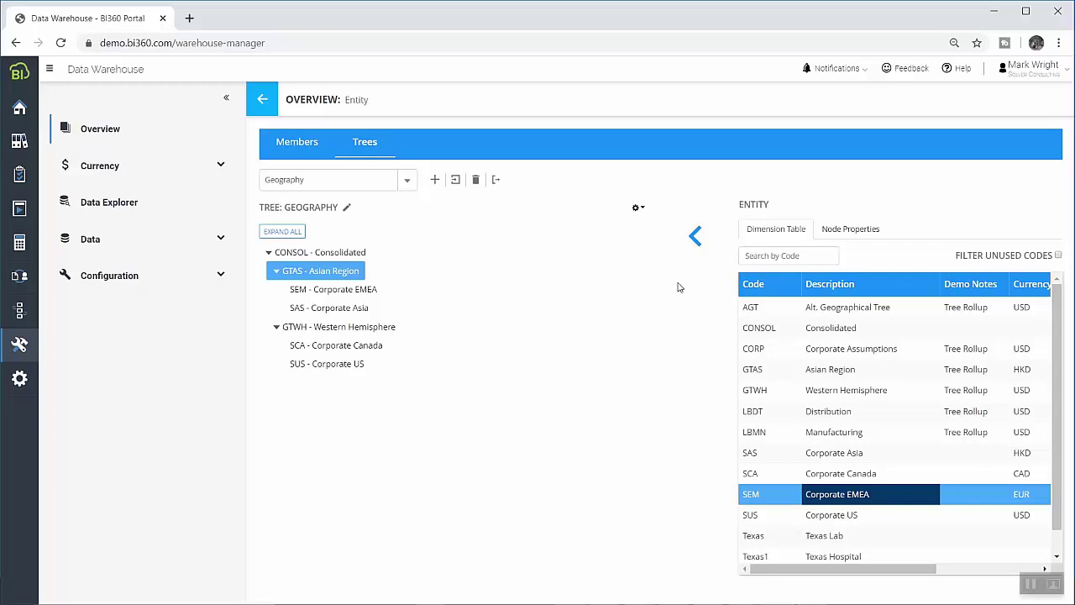
{"action": "scroll", "coordinate": [895, 420], "scroll_direction": "down", "scroll_amount": 1}
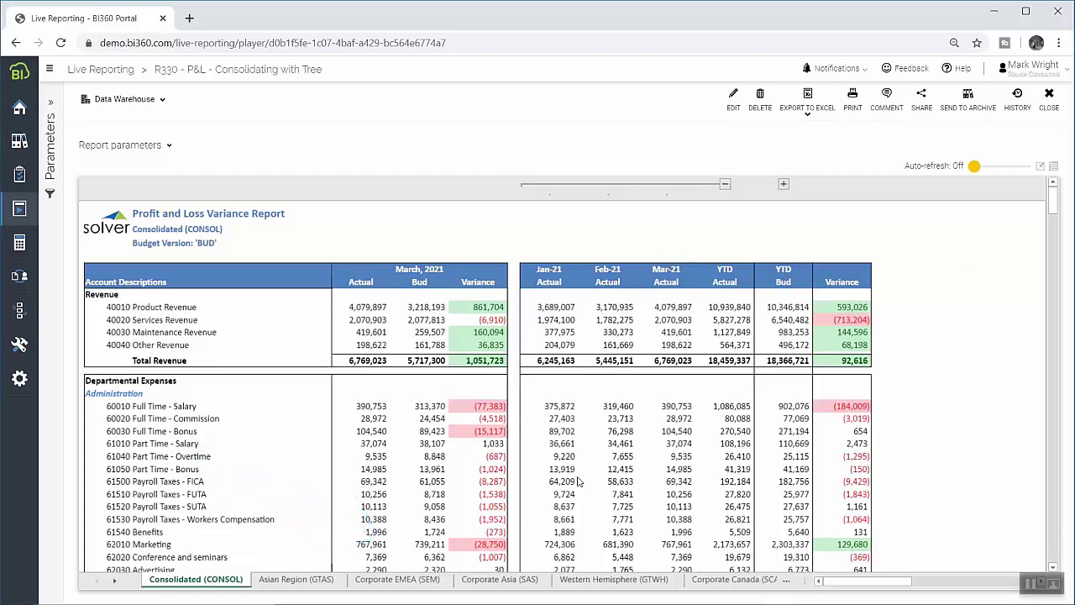
- Check the Asian Region (GTAS) and Corporate EMEA (SEM) entity figures in the report
{"action": "left_click", "coordinate": [325, 580]}
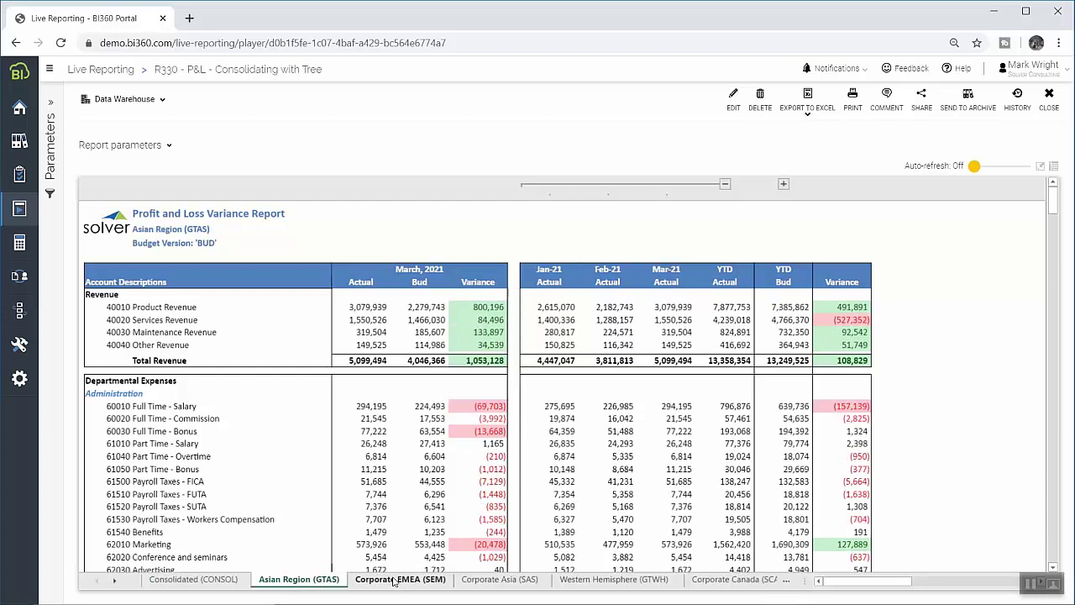
{"action": "left_click", "coordinate": [393, 581]}
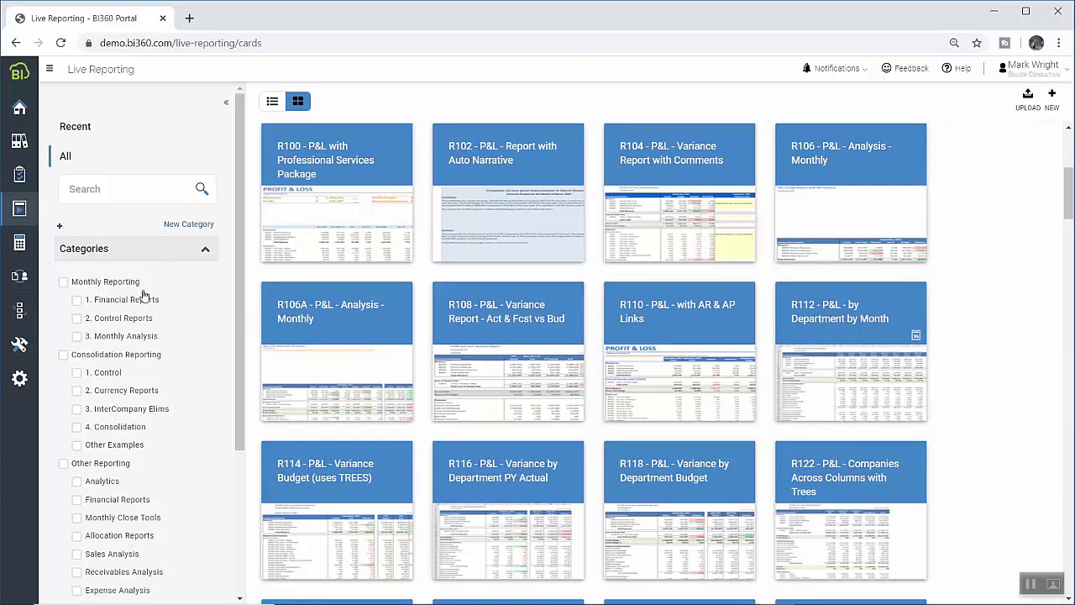
- Filter the library to Control, InterCompany Elims and Consolidation categories, then start a new report template
{"action": "mouse_move", "coordinate": [102, 372]}
{"action": "left_click", "coordinate": [77, 373]}
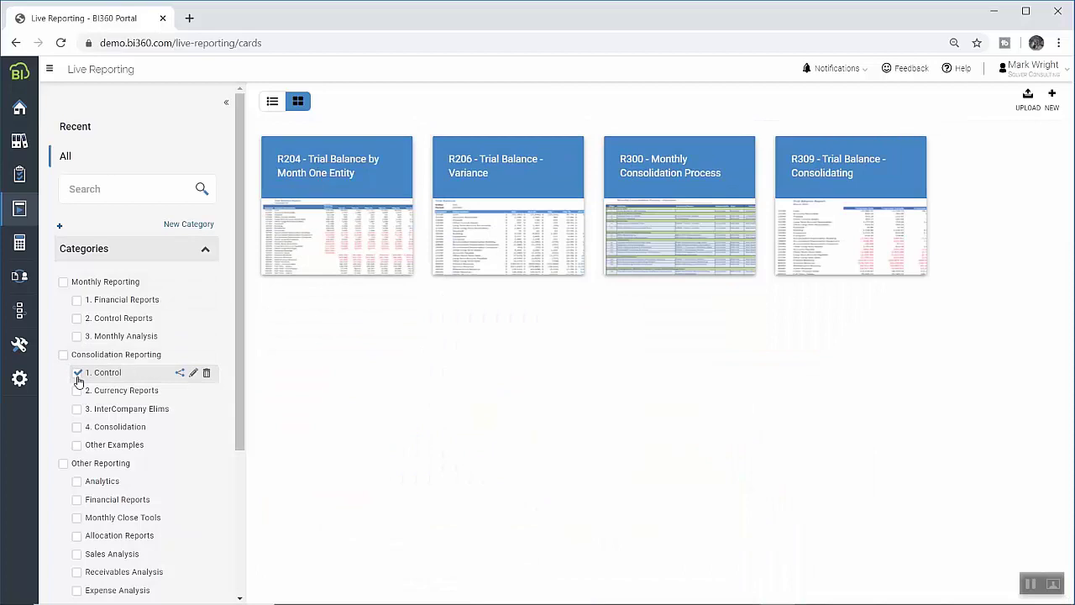
{"action": "left_click", "coordinate": [78, 410]}
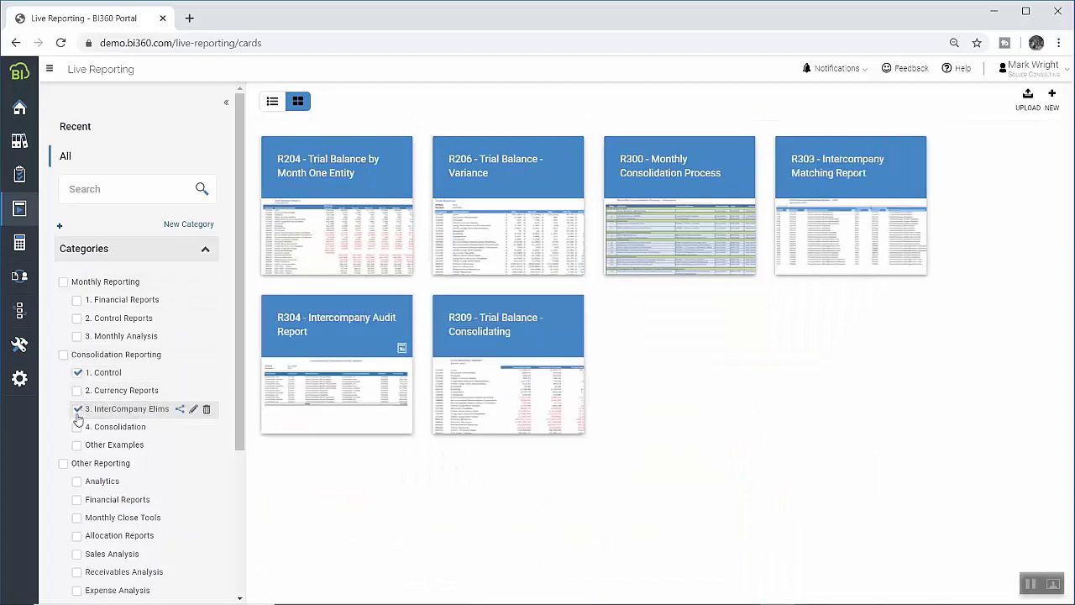
{"action": "left_click", "coordinate": [77, 428]}
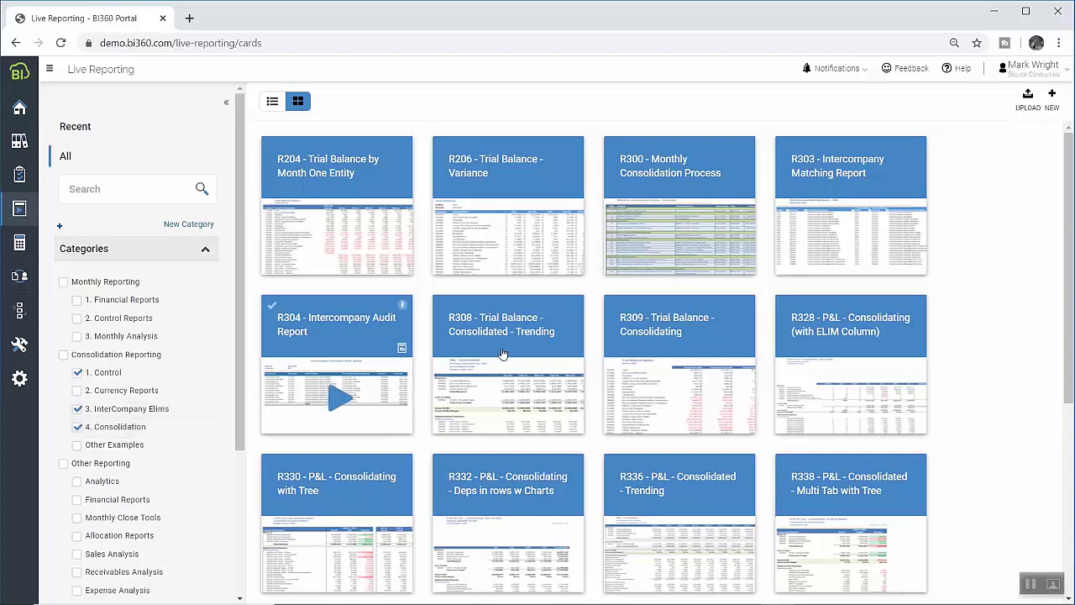
{"action": "left_click", "coordinate": [1052, 97]}
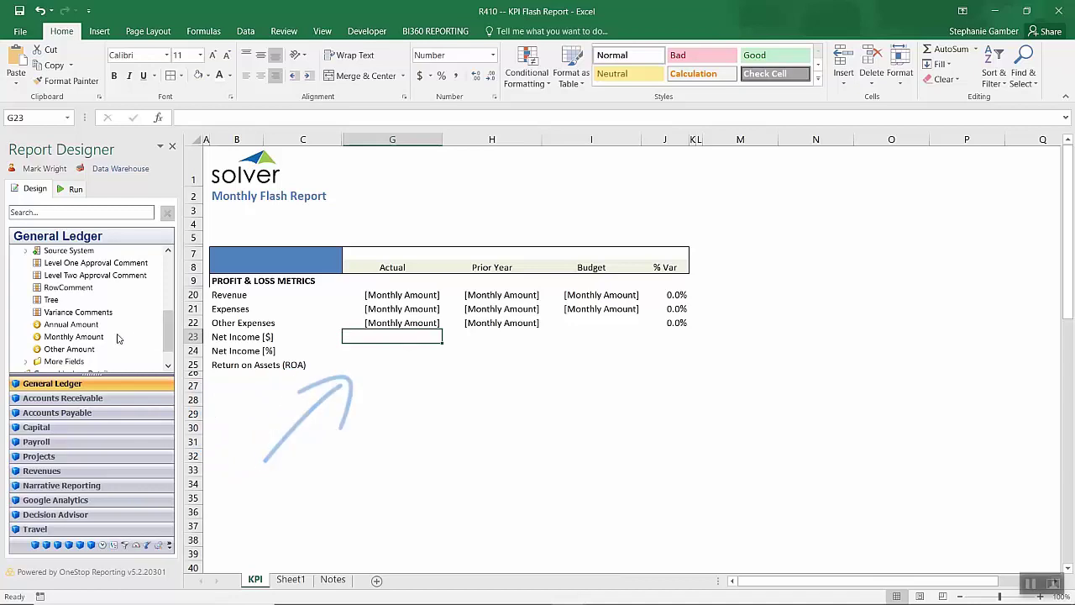
- Put Monthly Amount in the Other Expenses budget cell I22 and fill header band G7:J7 blue
{"action": "mouse_move", "coordinate": [84, 337]}
{"action": "left_mouse_down"}
{"action": "mouse_move", "coordinate": [554, 334]}
{"action": "mouse_move", "coordinate": [580, 324]}
{"action": "left_mouse_up"}
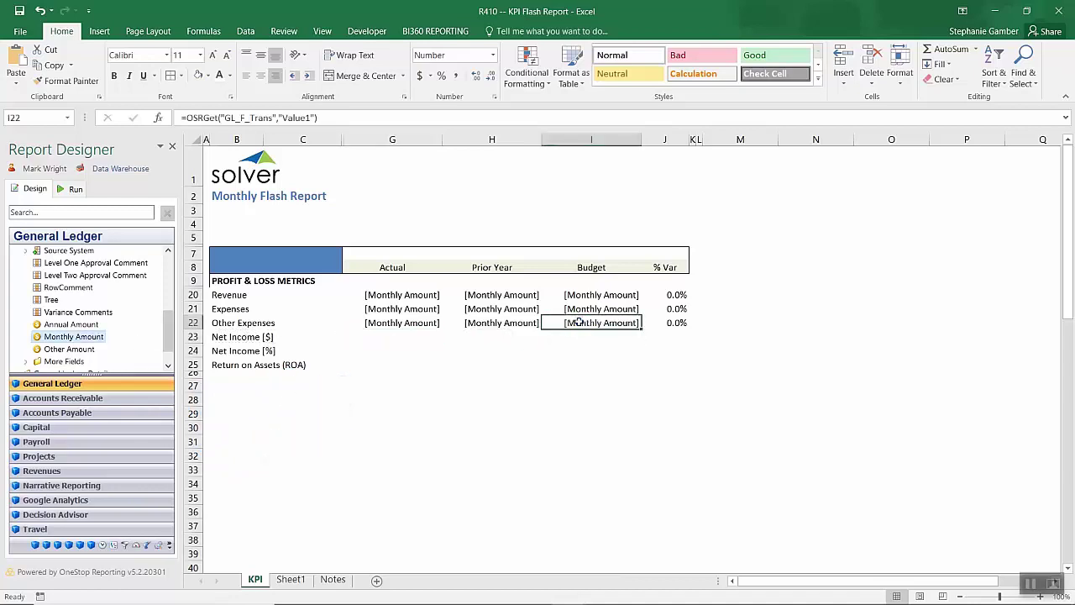
{"action": "left_click", "coordinate": [407, 255]}
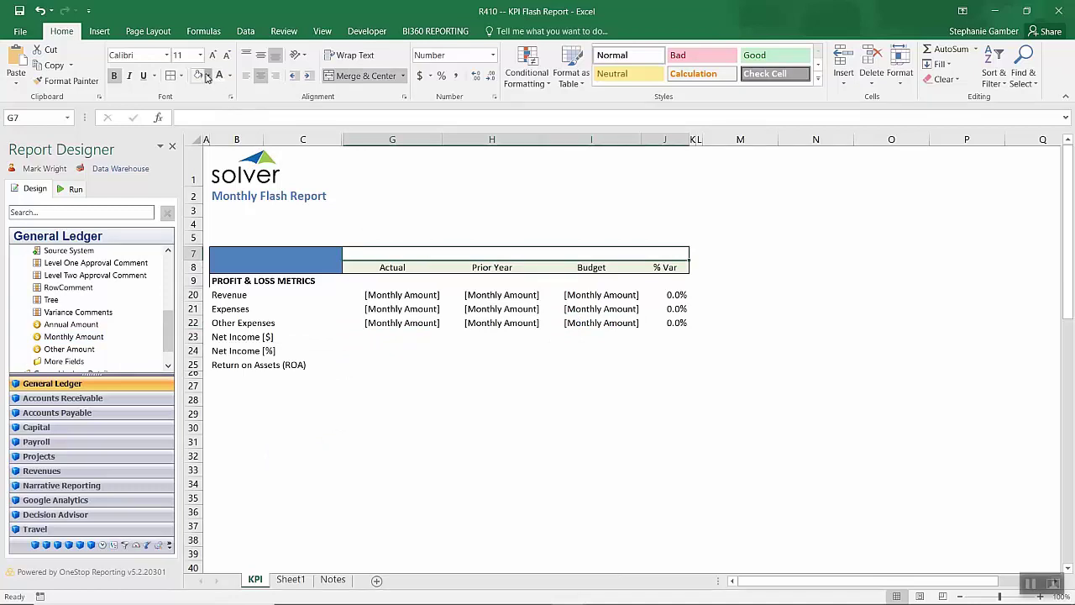
{"action": "left_click", "coordinate": [207, 76]}
{"action": "left_click", "coordinate": [245, 107]}
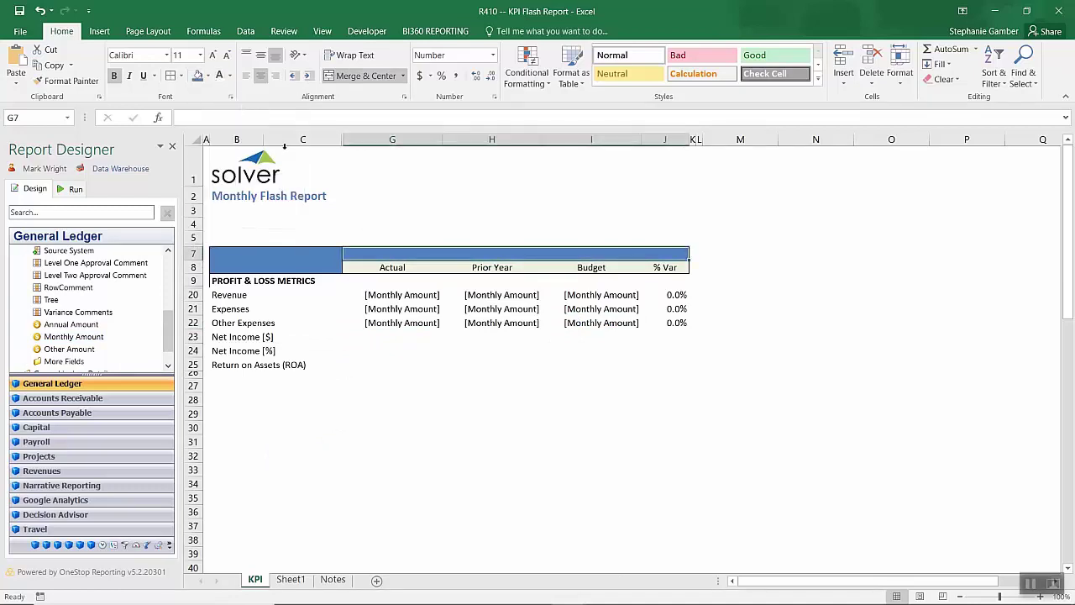
- Set the Net Income actual in G23 to =G20-G21
{"action": "left_click", "coordinate": [389, 337]}
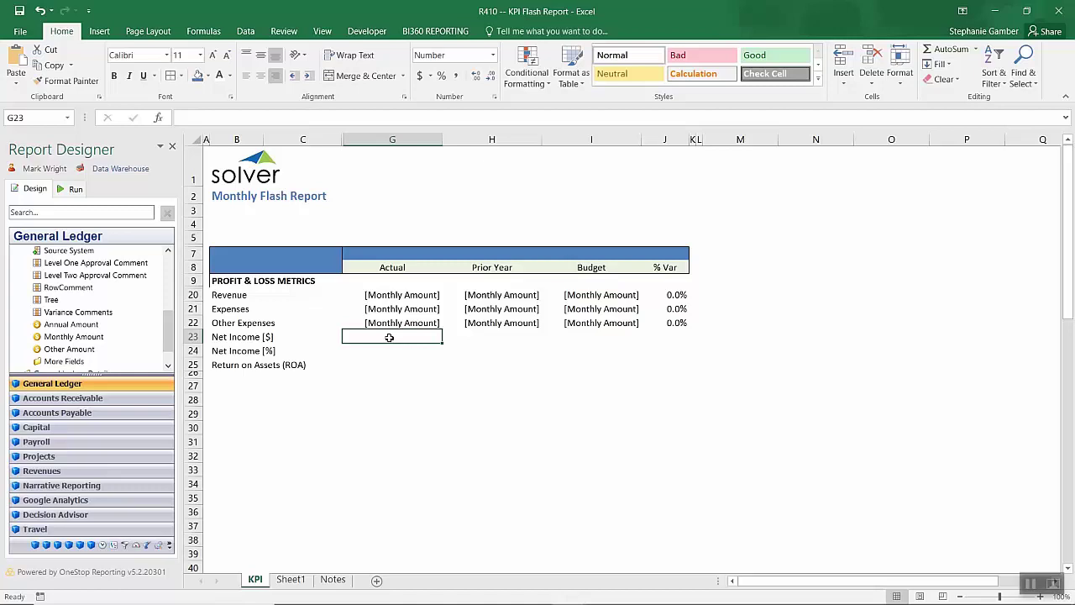
{"action": "type", "text": "="}
{"action": "key", "text": "Up"}
{"action": "key", "text": "Up"}
{"action": "key", "text": "Up"}
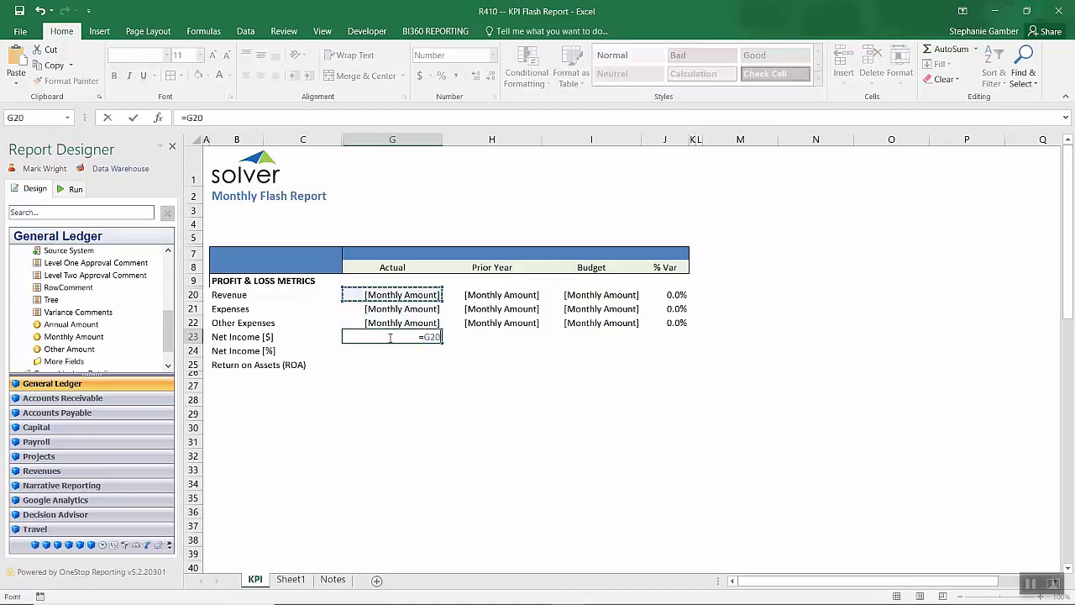
{"action": "type", "text": "-"}
{"action": "key", "text": "Up"}
{"action": "key", "text": "Up"}
{"action": "key", "text": "Return"}
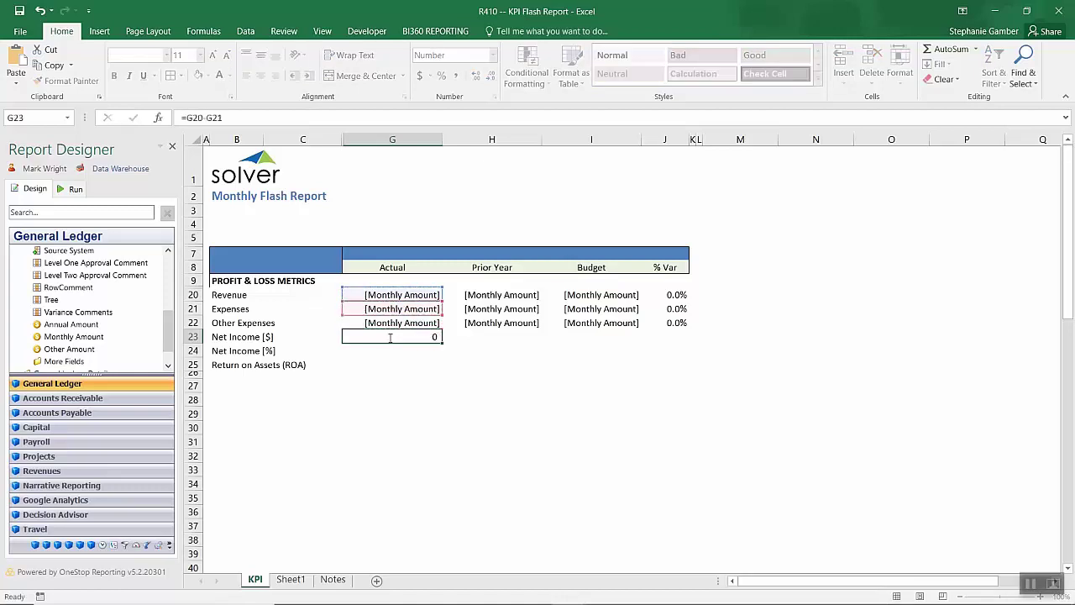
- Apply a Shapes conditional-formatting icon set to the % Var cells J20:J22
{"action": "left_click", "coordinate": [663, 291]}
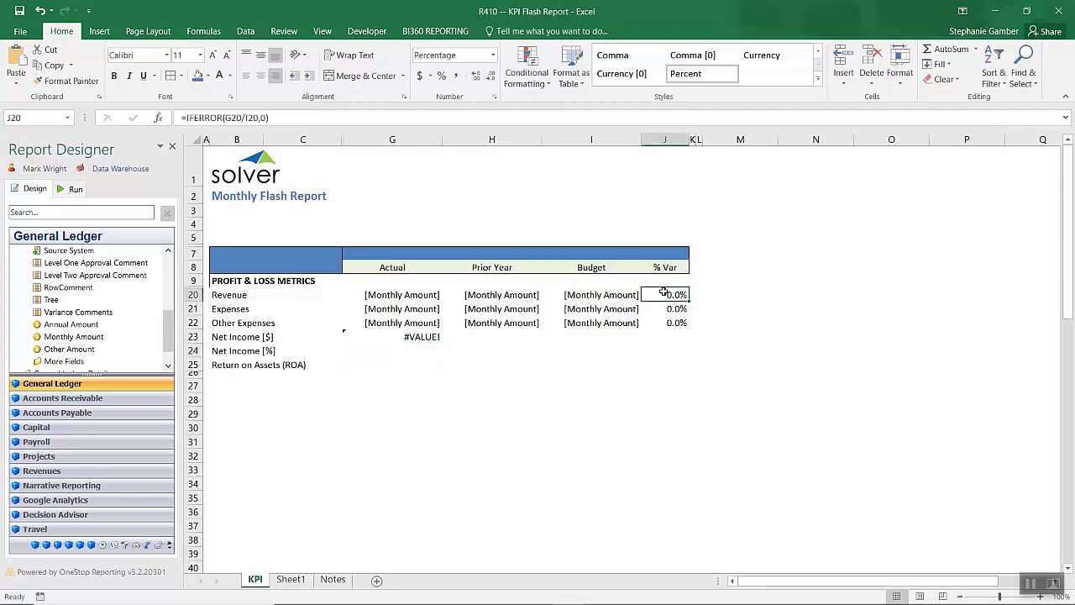
{"action": "left_click_drag", "start_coordinate": [663, 291], "coordinate": [664, 325]}
{"action": "left_click", "coordinate": [520, 64]}
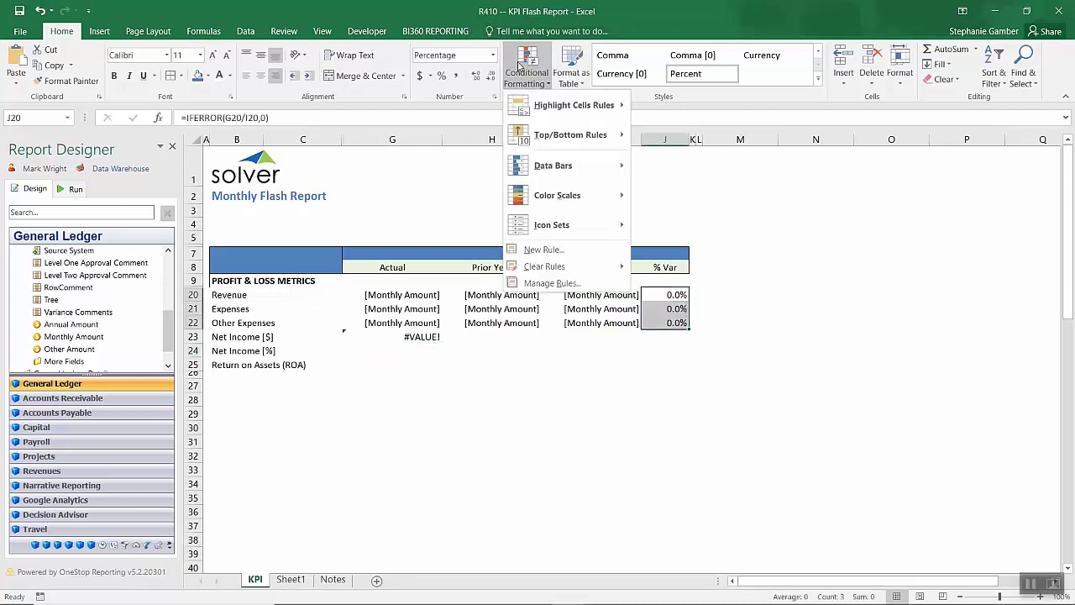
{"action": "mouse_move", "coordinate": [567, 225]}
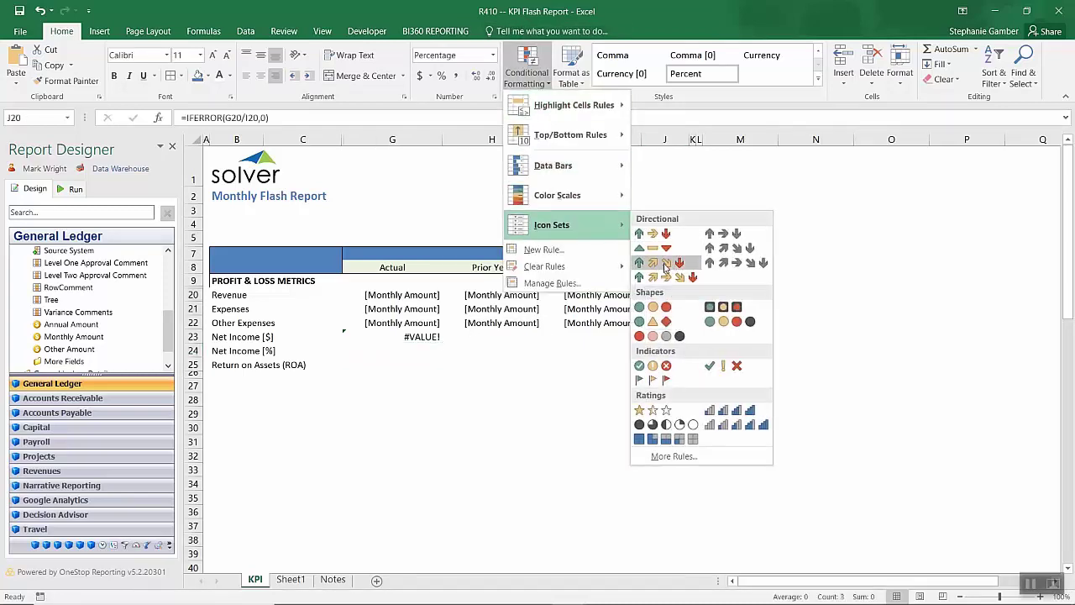
{"action": "left_click", "coordinate": [653, 307]}
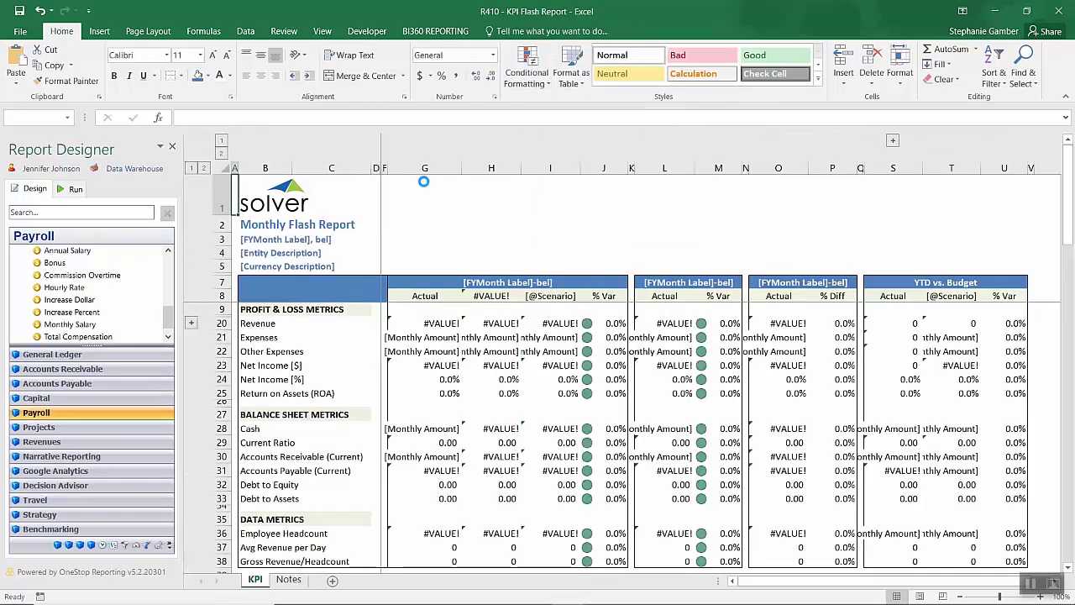